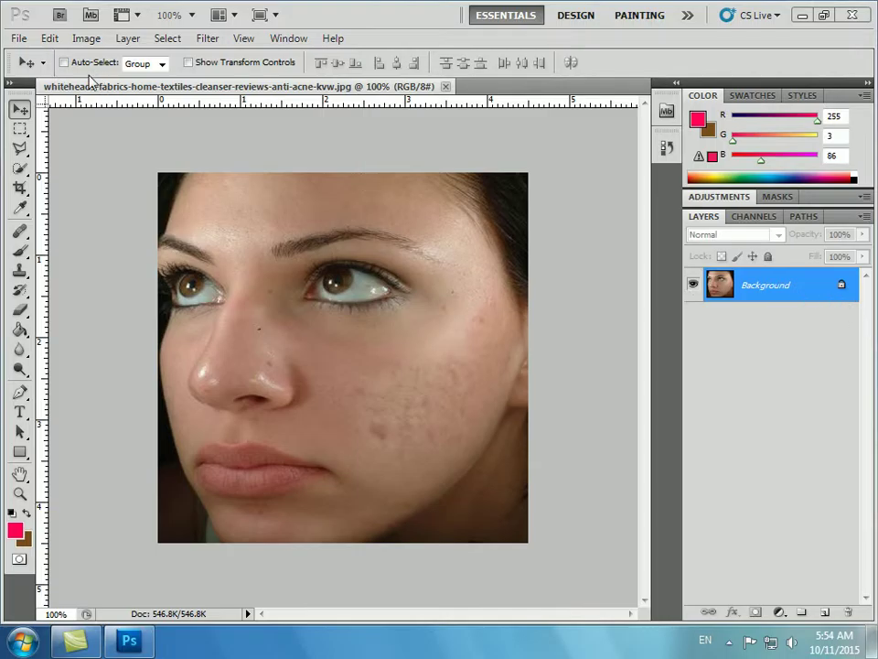
Duplicate the Background photo as Layer 1, undoing an accidental extra layer copy.
key(ctrl+j)
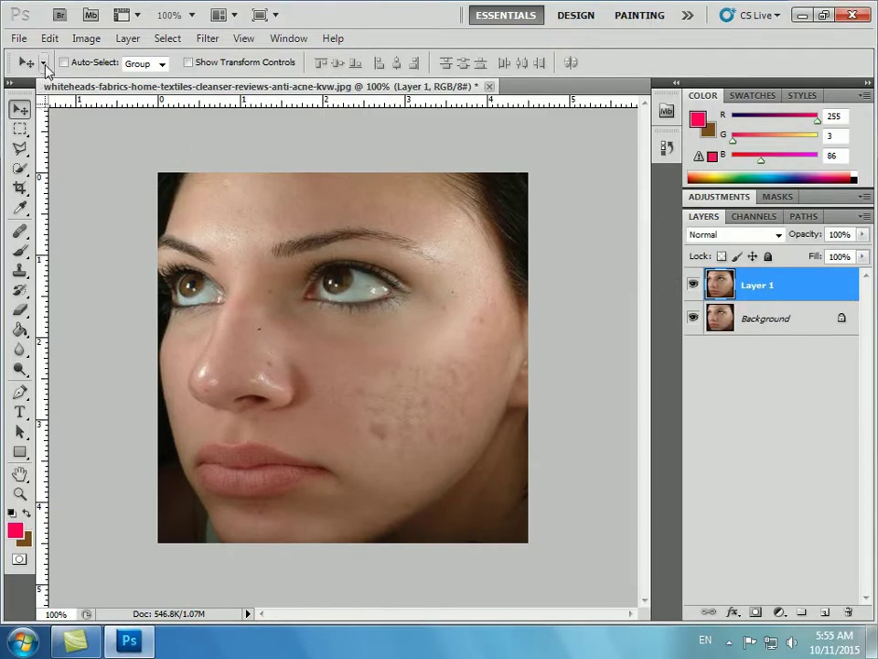
click(50, 40)
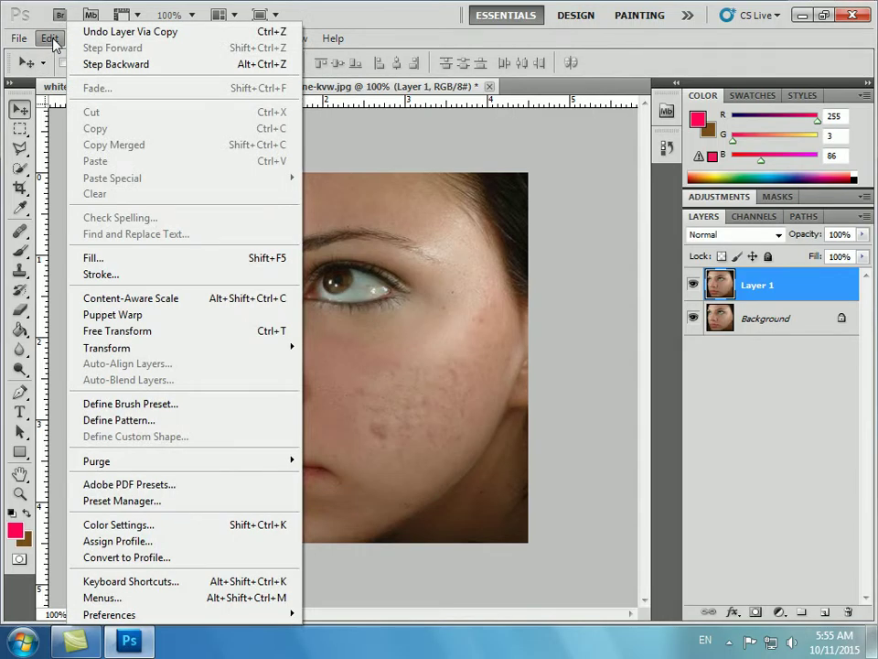
click(20, 39)
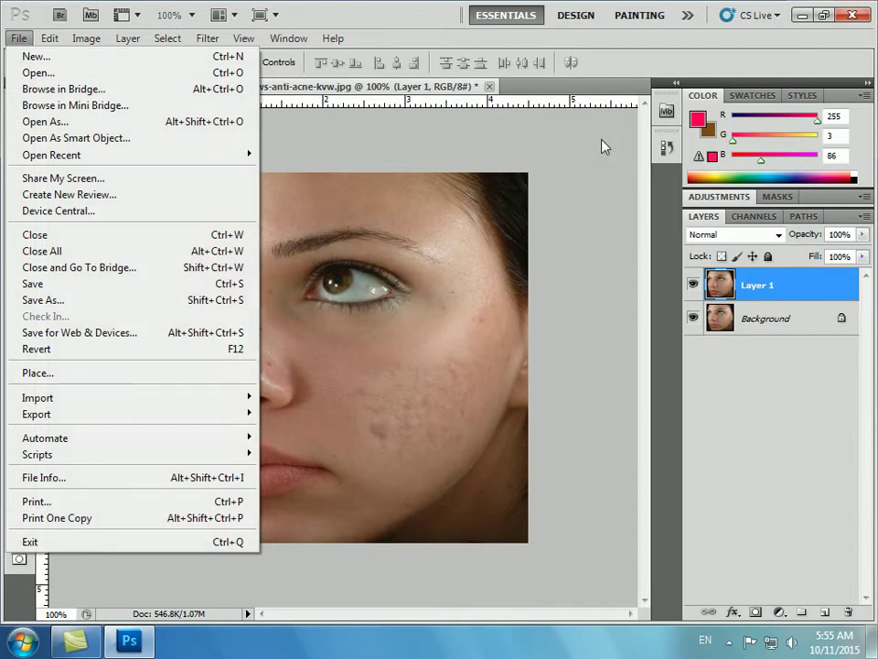
key(Escape)
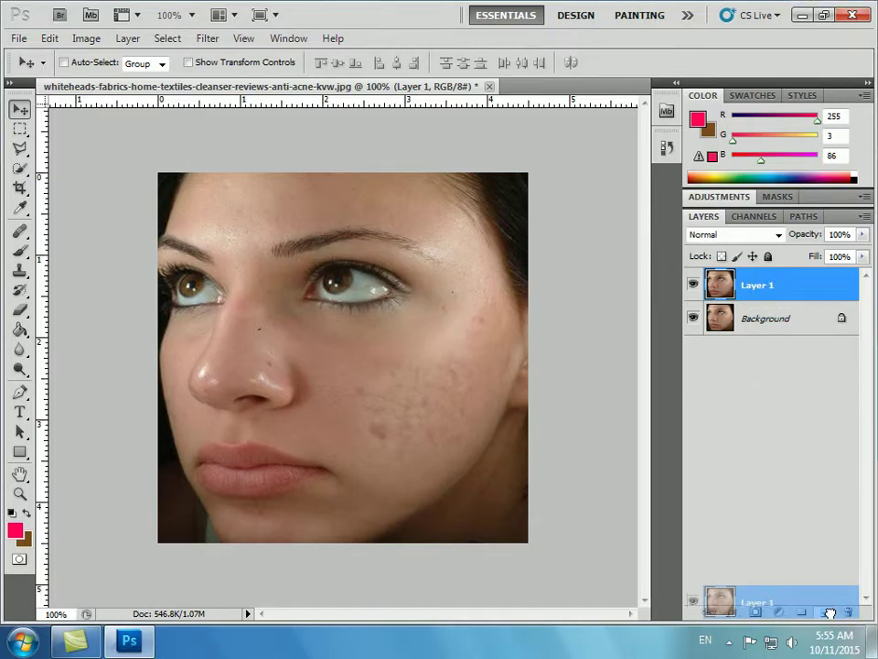
drag(773, 283, 827, 612)
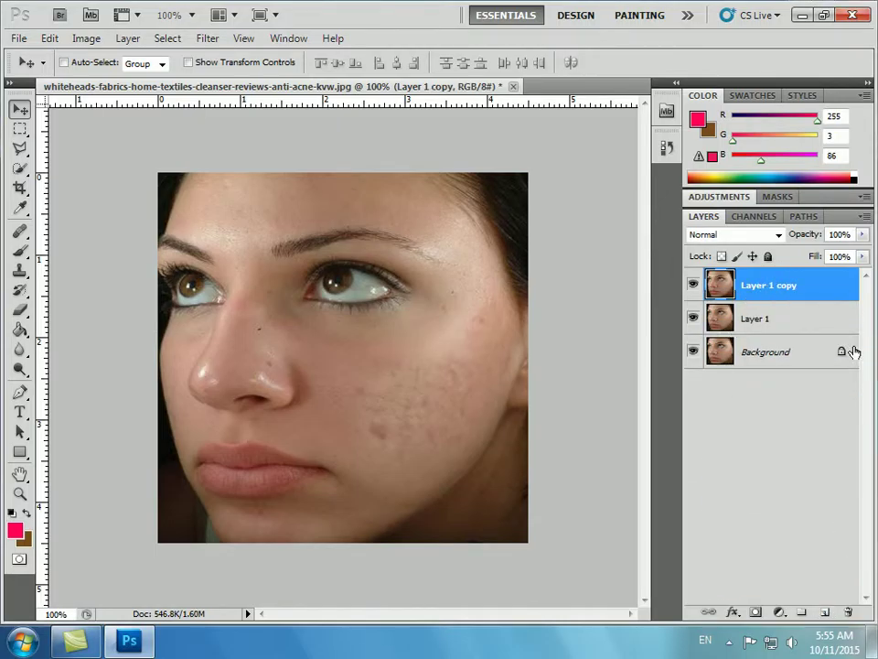
key(ctrl+z)
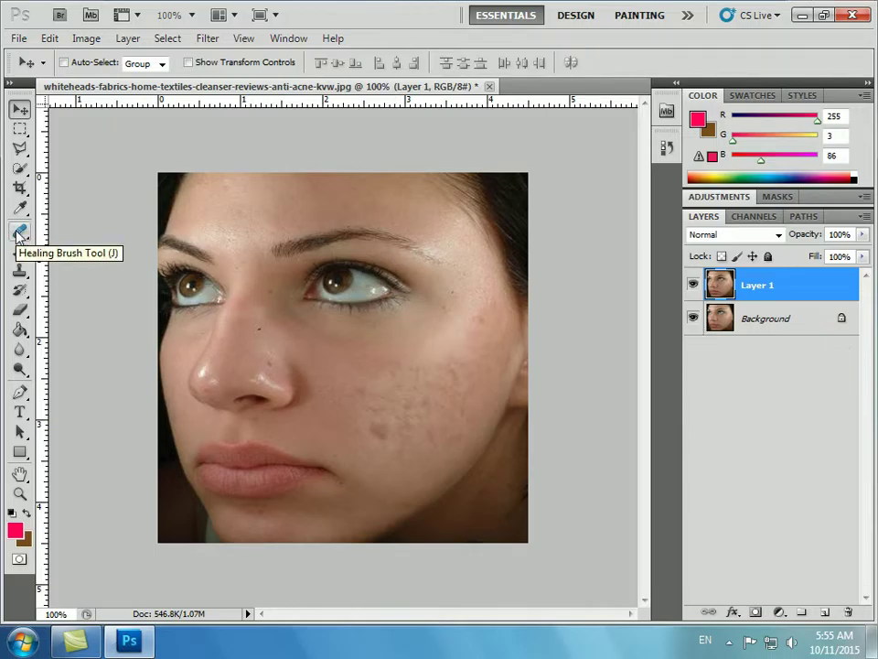
Select the Healing Brush Tool and dismiss the Windows colour scheme prompt.
drag(18, 234, 86, 252)
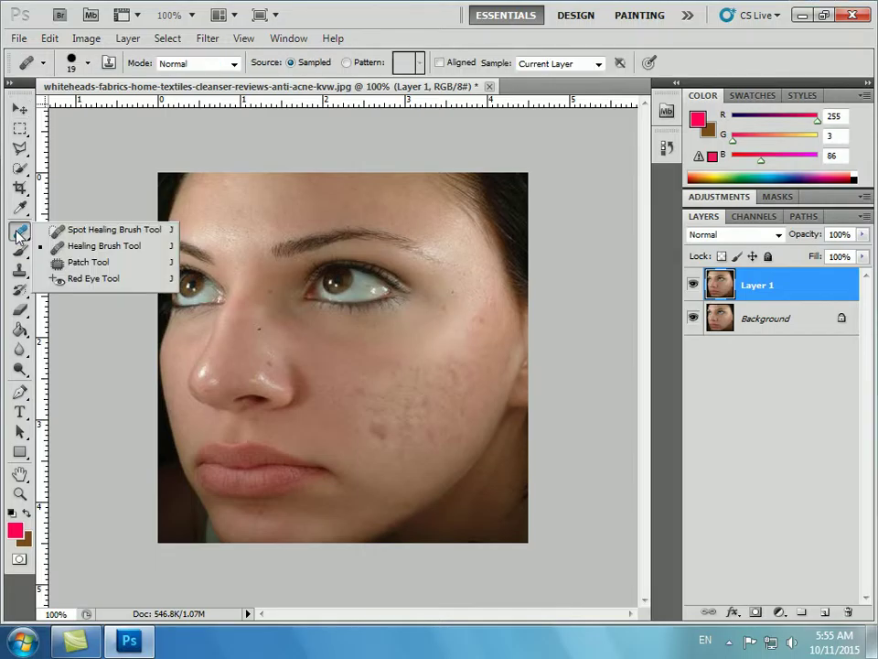
click(84, 249)
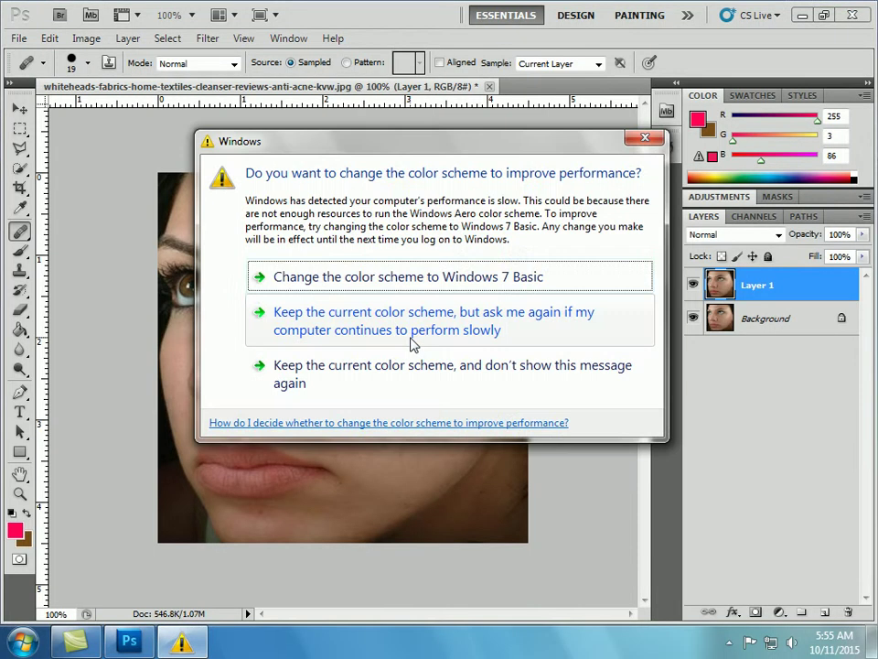
click(379, 285)
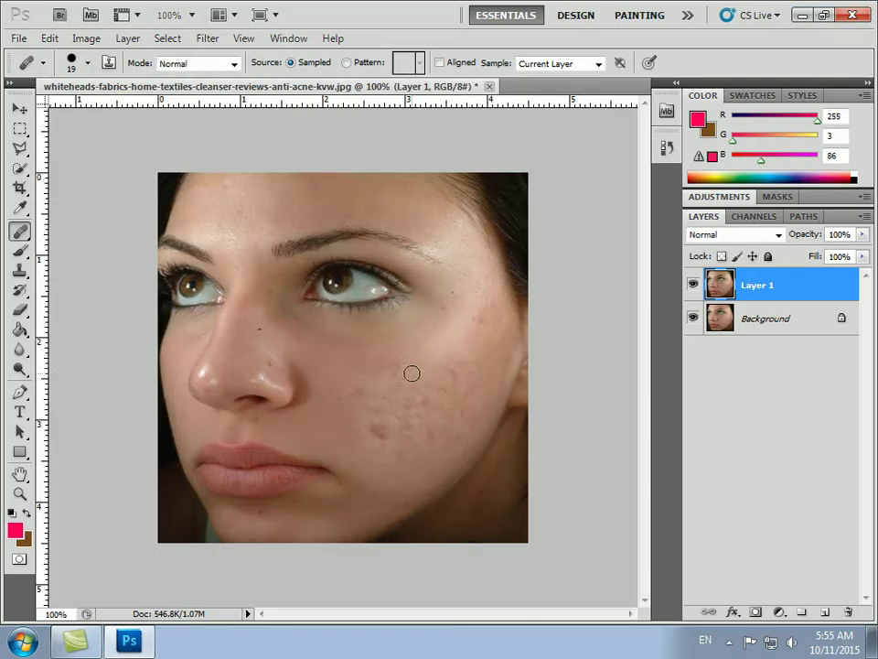
Heal the reddish blemishes and acne spots across the lower right cheek.
click(380, 427)
click(379, 433)
click(388, 434)
drag(411, 418, 390, 427)
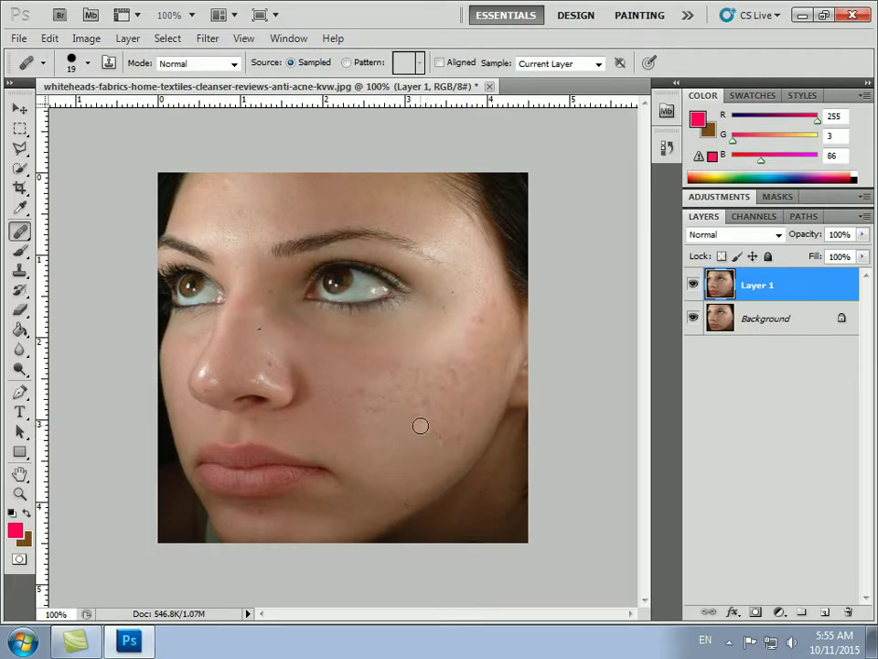
drag(423, 406, 428, 400)
drag(418, 463, 416, 463)
click(449, 418)
click(468, 386)
Heal the remaining cheek blemishes, rough texture and line of acne.
drag(452, 398, 443, 387)
click(438, 384)
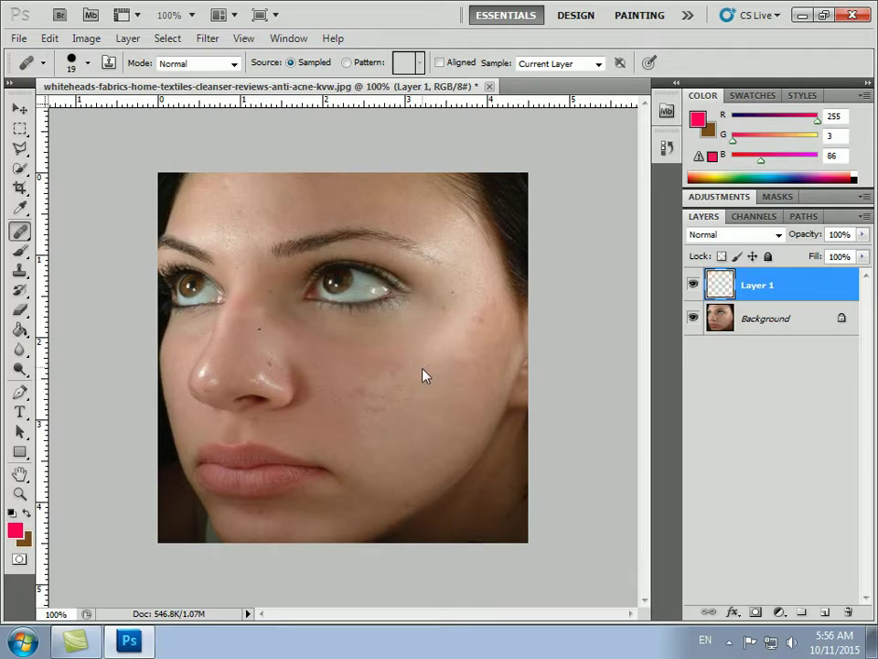
click(411, 394)
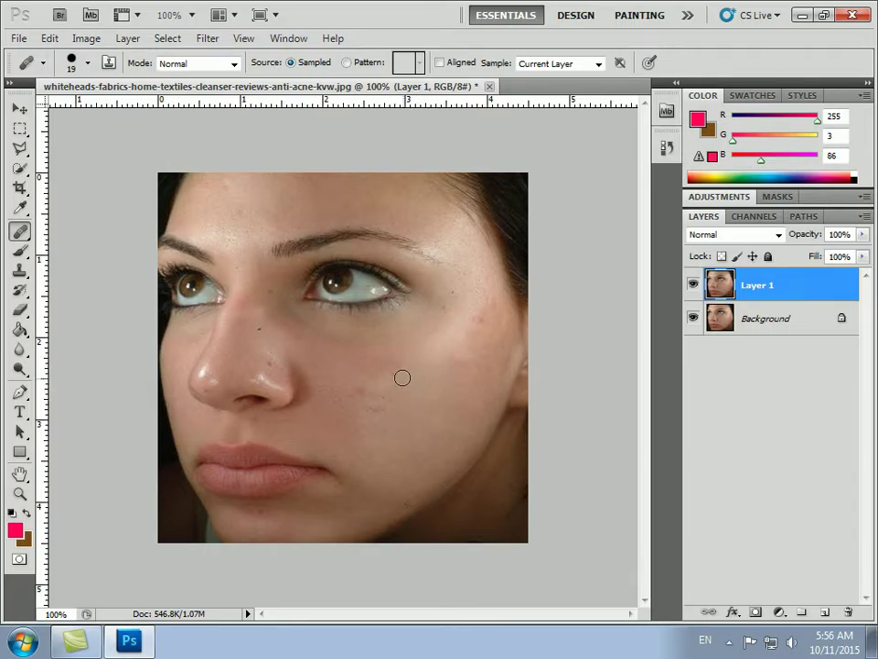
mouse_move(396, 384)
mouse_down()
mouse_move(395, 397)
mouse_move(386, 369)
mouse_up()
mouse_move(380, 415)
mouse_down()
mouse_move(373, 397)
mouse_move(362, 427)
mouse_up()
mouse_move(470, 349)
mouse_down()
mouse_move(463, 353)
mouse_move(506, 359)
mouse_up()
Remove the dark mole beside the nose and the spot above the upper lip.
click(261, 326)
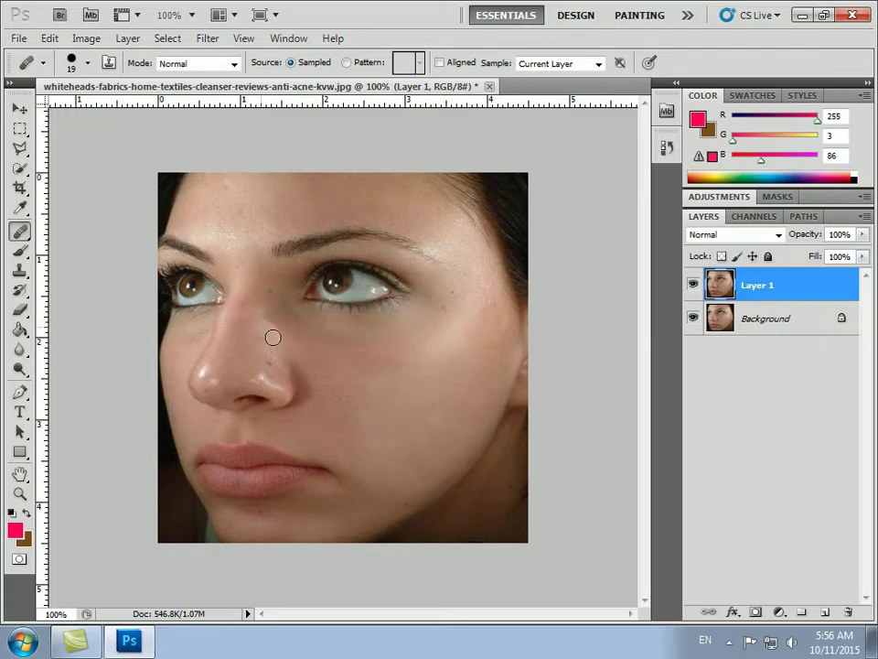
click(274, 430)
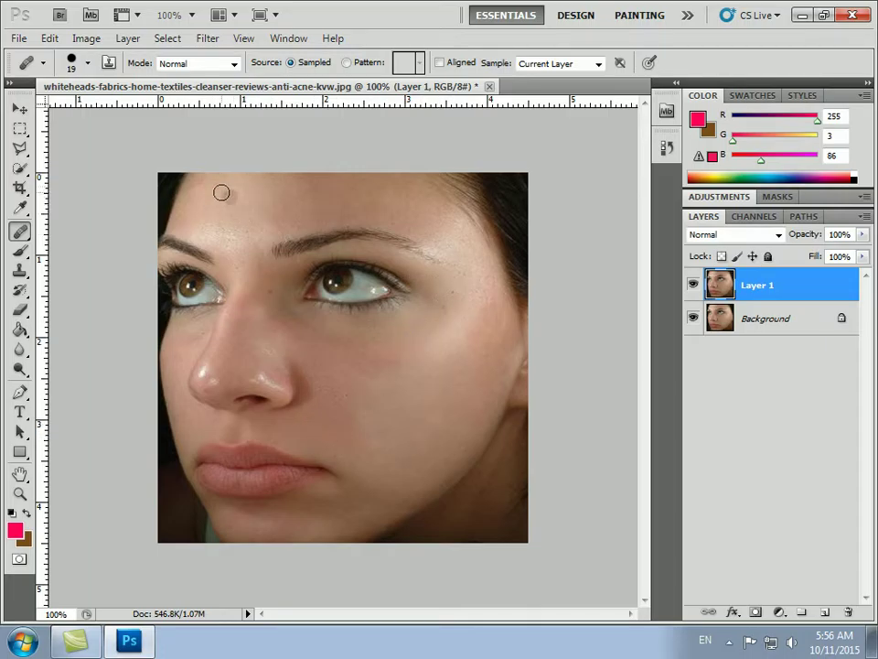
click(18, 108)
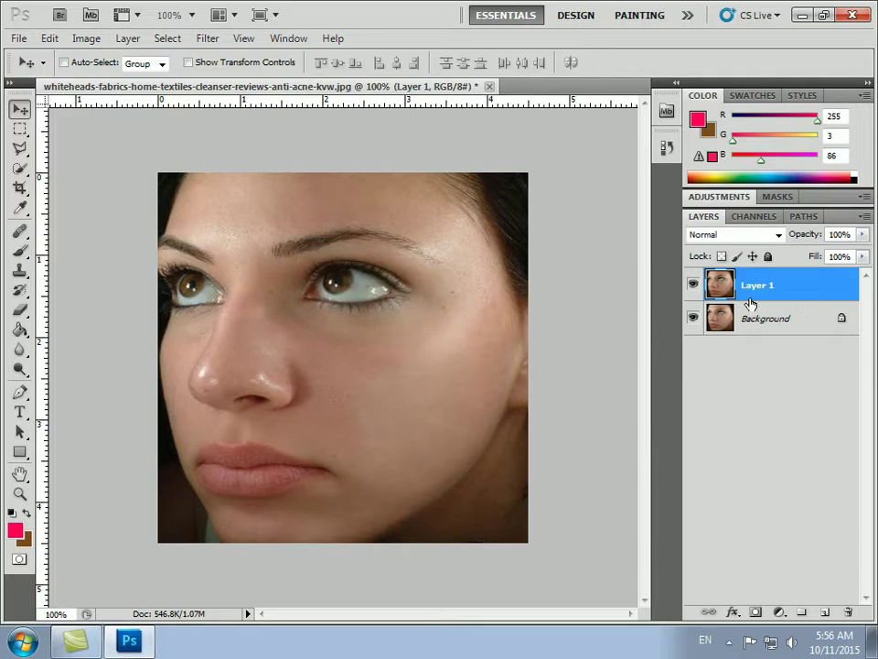
Duplicate Layer 1 and apply Levels to the copy with input levels 21 and 238.
key(ctrl+j)
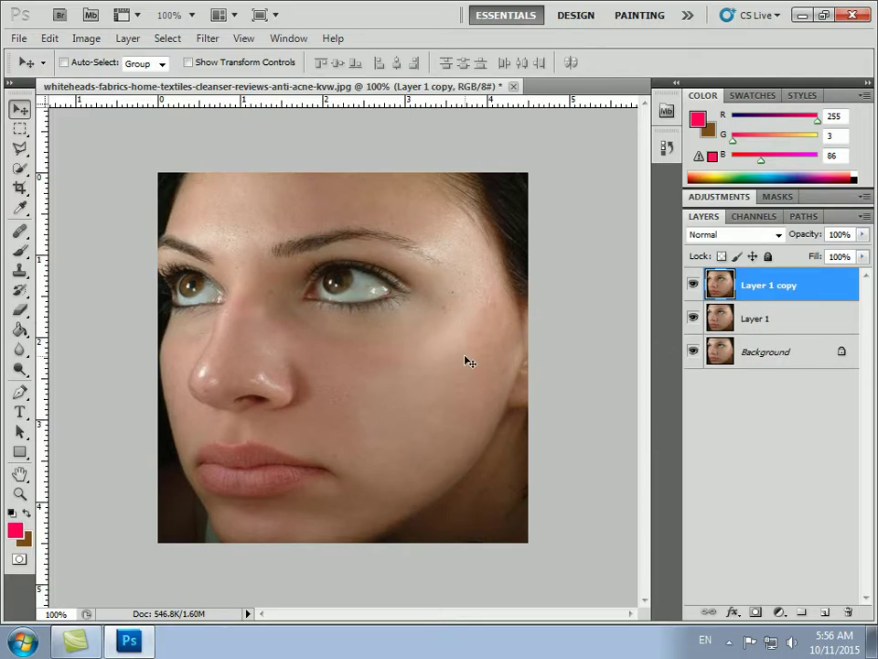
key(ctrl+l)
drag(668, 450, 653, 455)
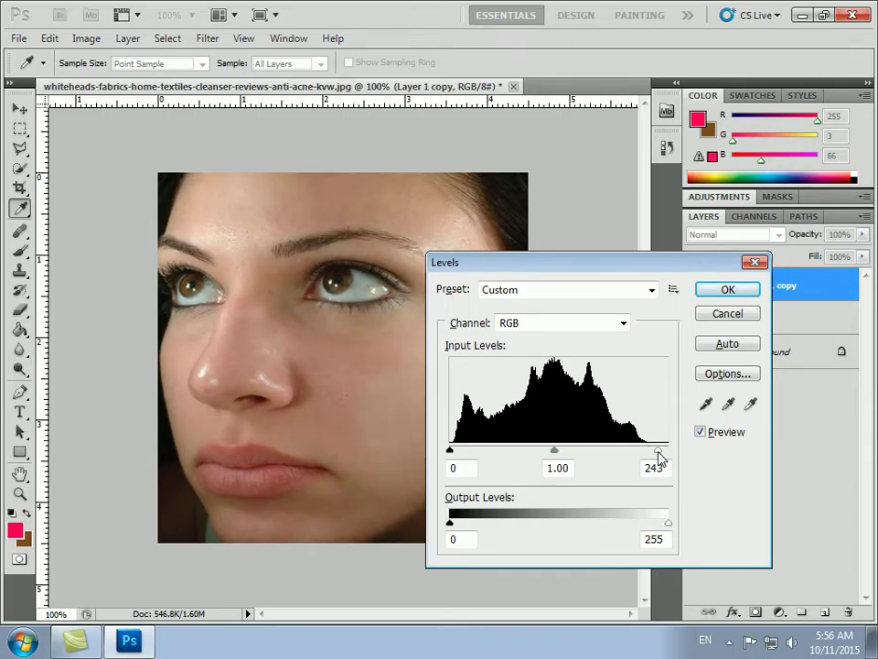
drag(451, 457, 469, 460)
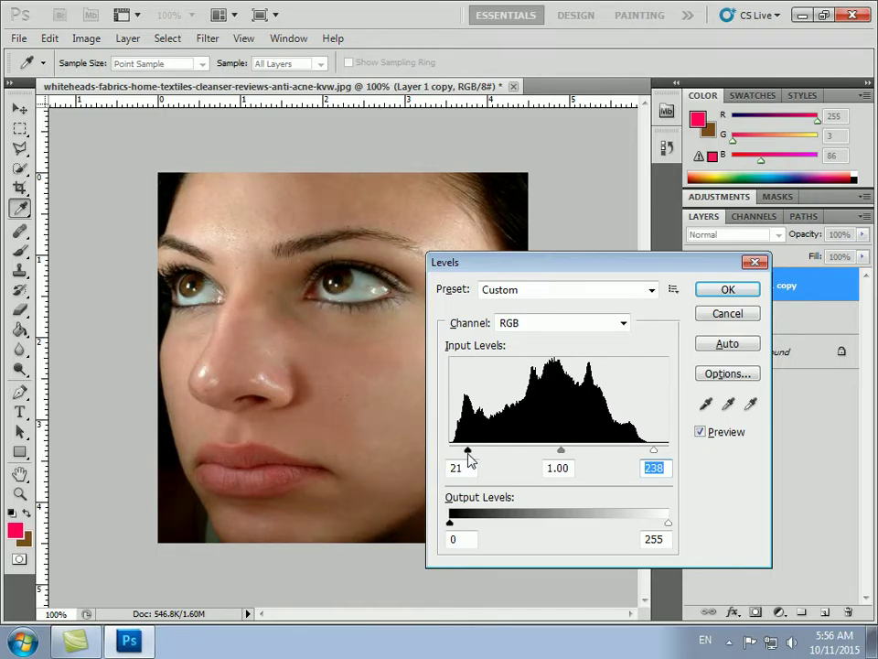
click(741, 291)
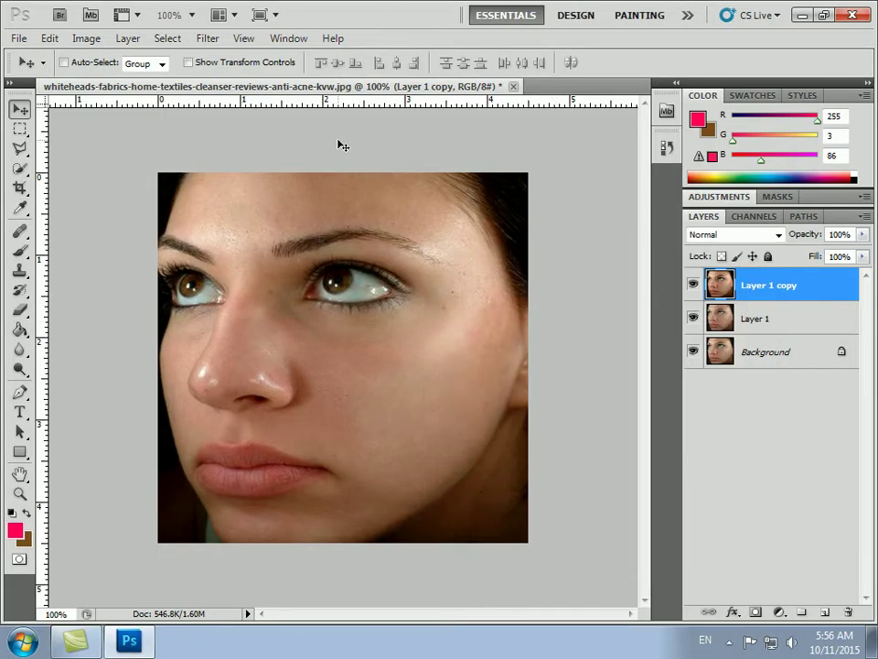
Apply Surface Blur with Radius 10 pixels and Threshold 10 levels to Layer 1 copy.
click(207, 39)
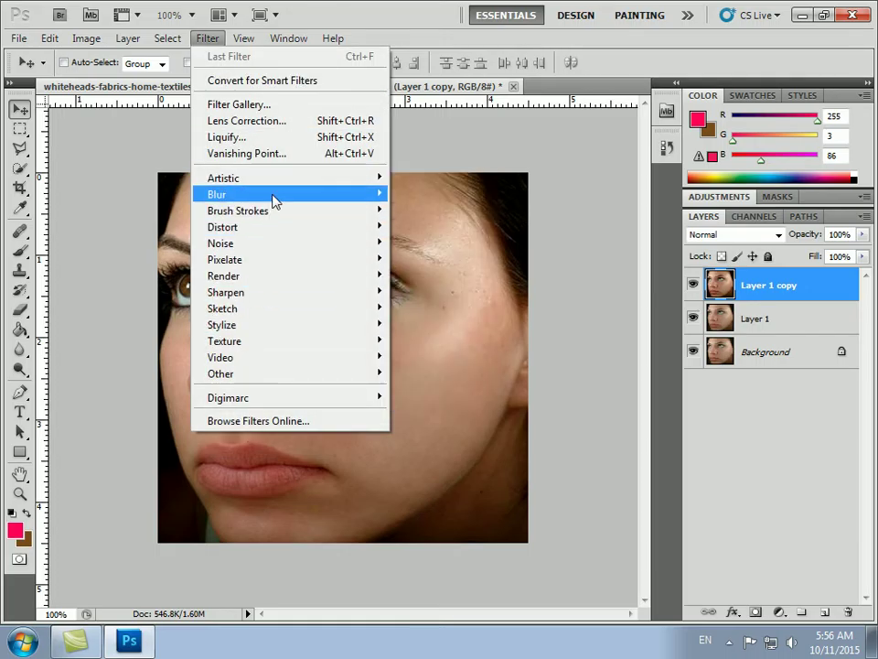
mouse_move(274, 194)
click(430, 358)
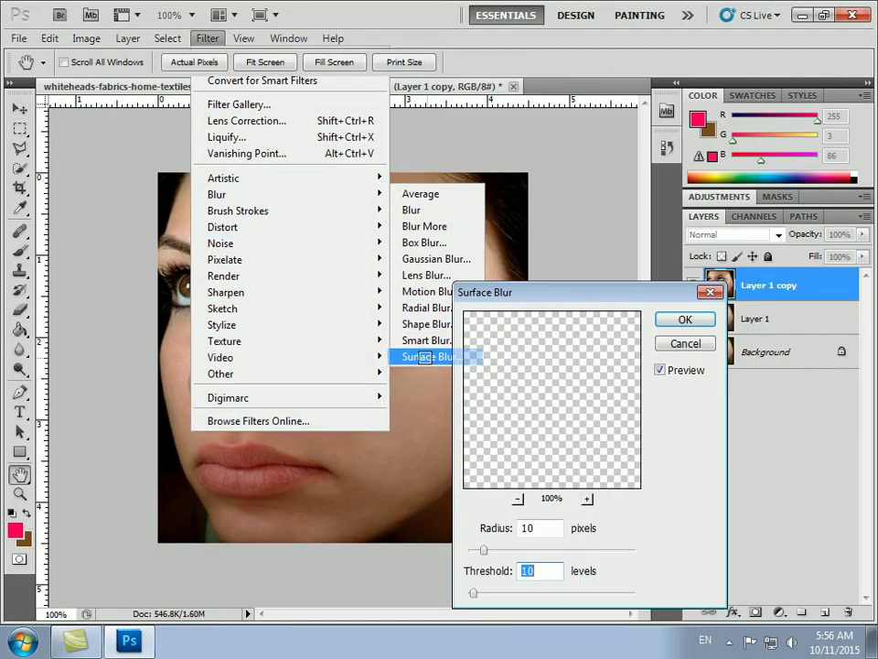
click(397, 375)
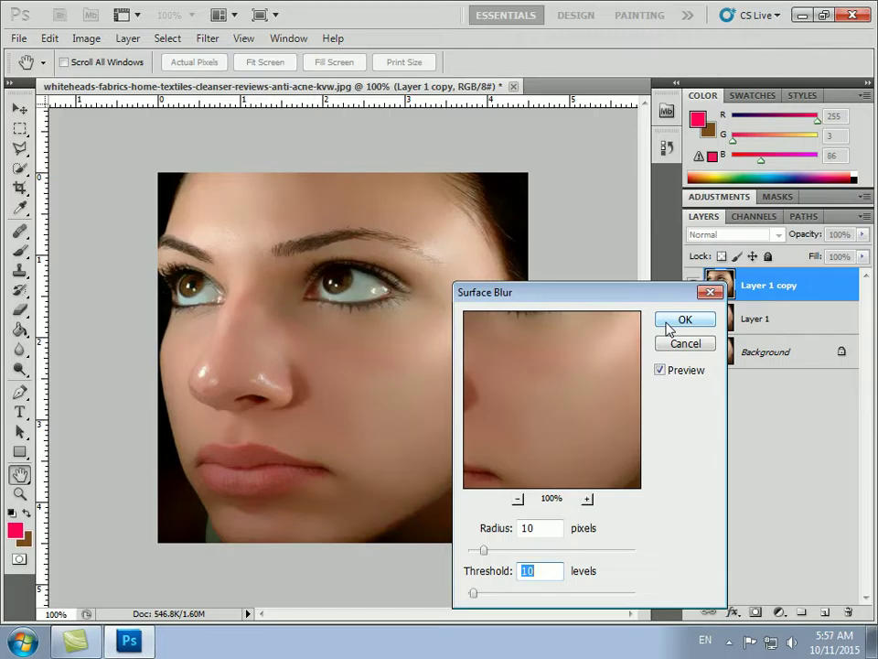
click(669, 325)
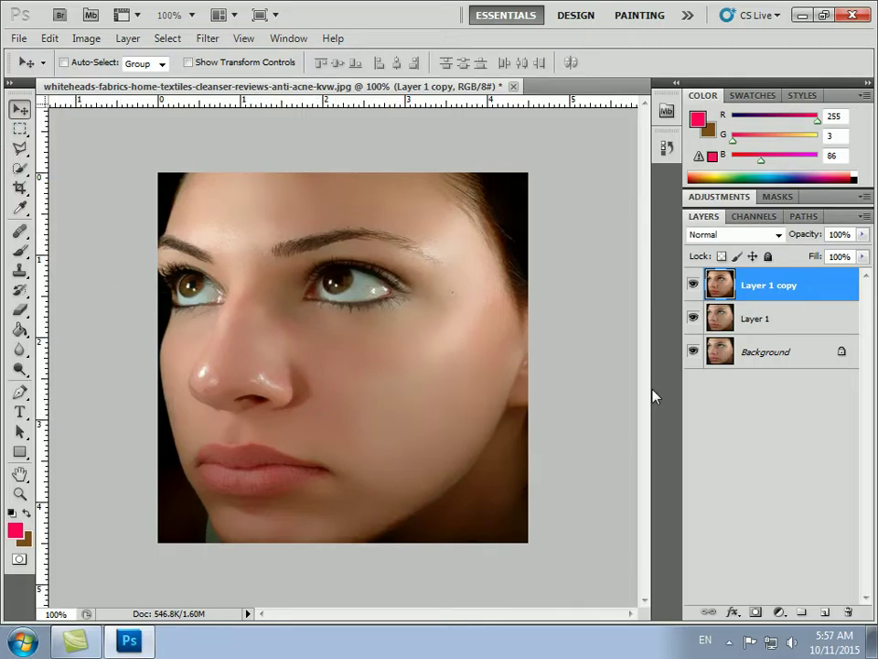
Duplicate the blurred layer as Layer 1 copy 2 and sample clean cheek skin for healing.
key(ctrl+j)
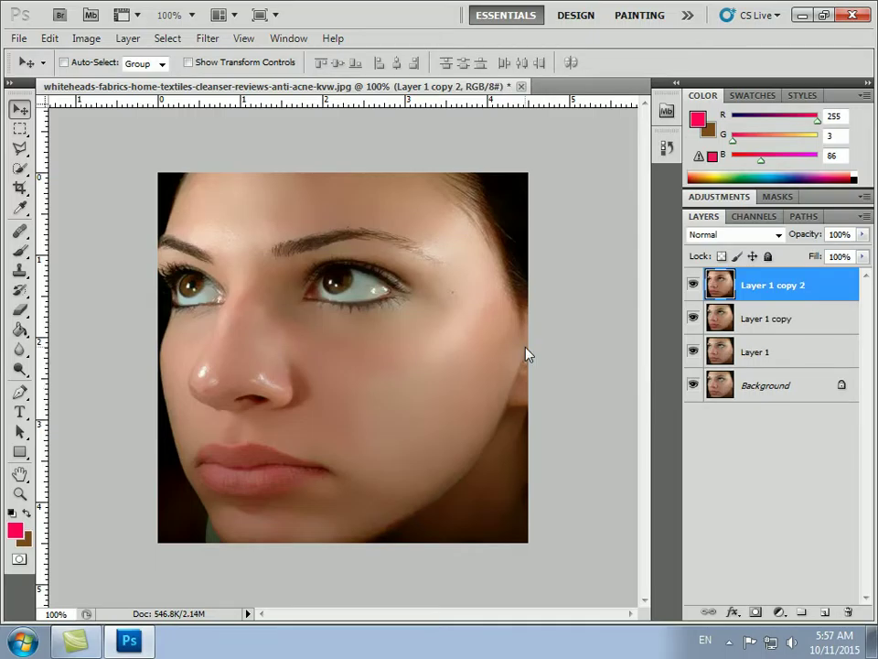
click(19, 231)
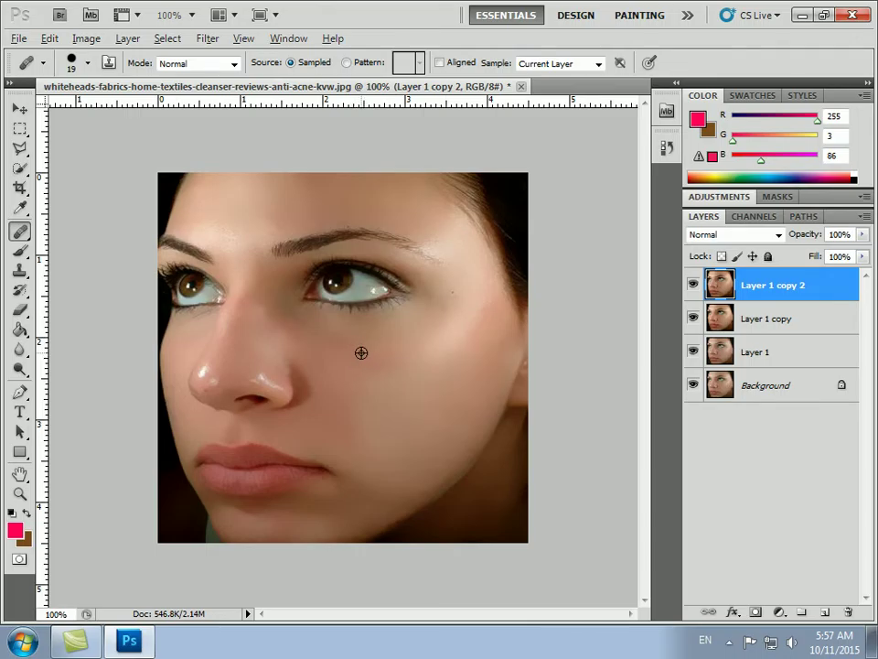
alt+click(360, 353)
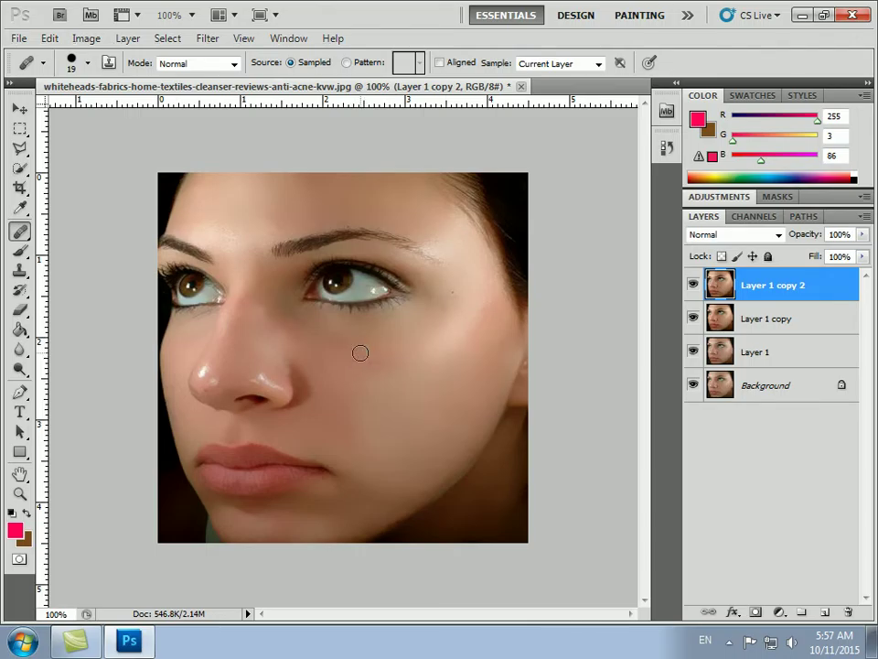
Heal the small spots beside the nostril and under the nose on Layer 1 copy 2.
click(305, 386)
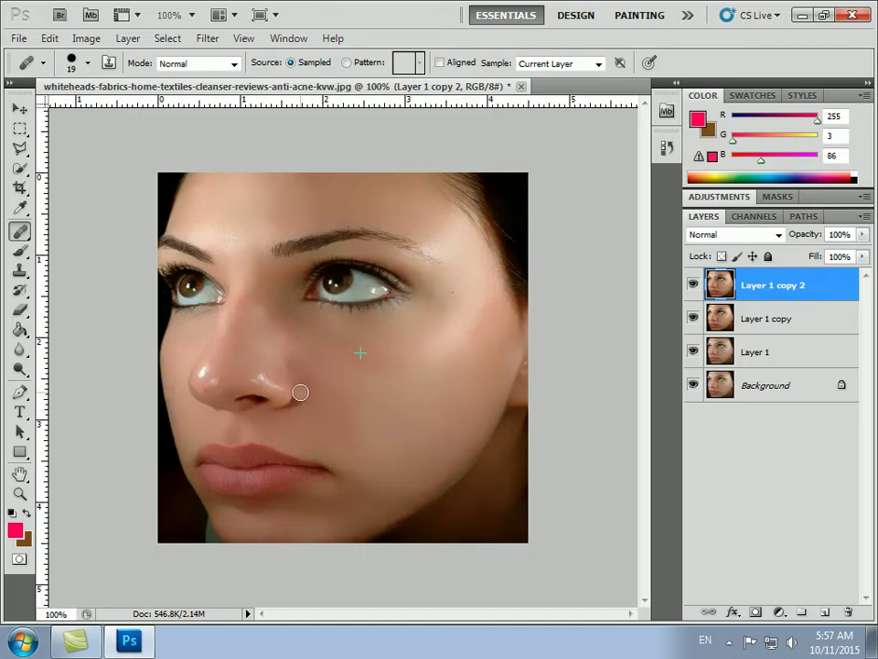
key(Delete)
key(ctrl+z)
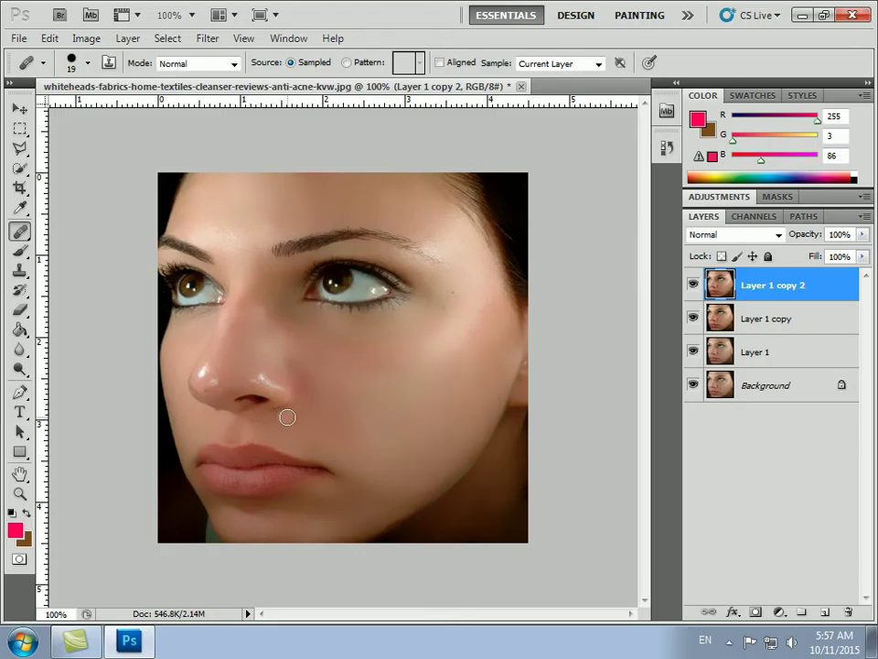
click(288, 405)
click(304, 374)
click(728, 643)
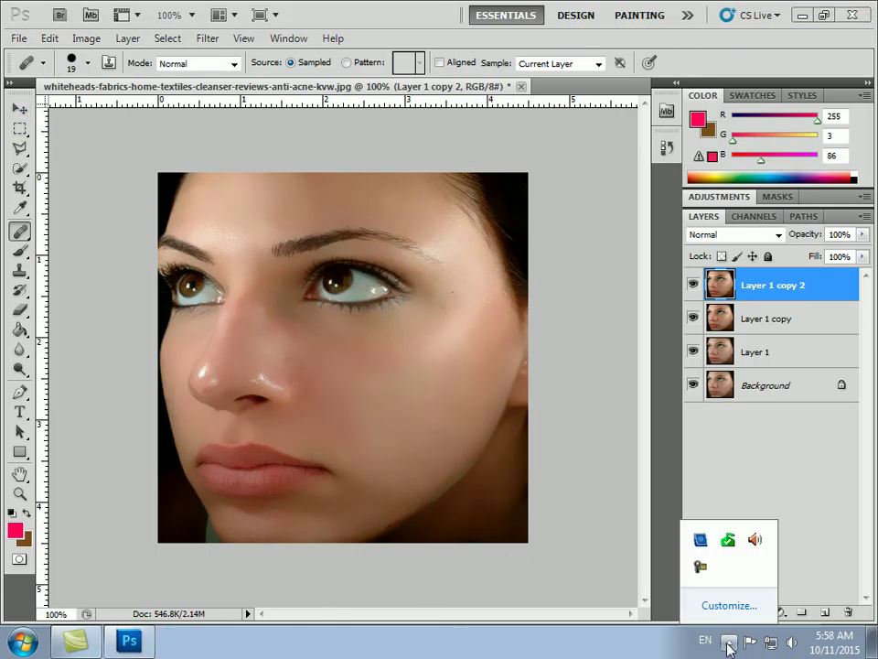